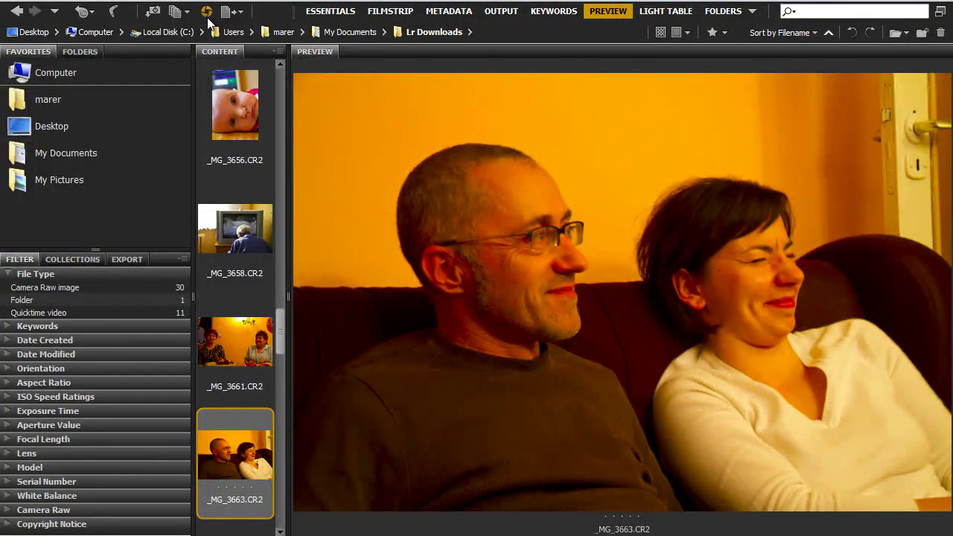
Open the selected raw photo _MG_3663.CR2 in Camera Raw
right_click(222, 455)
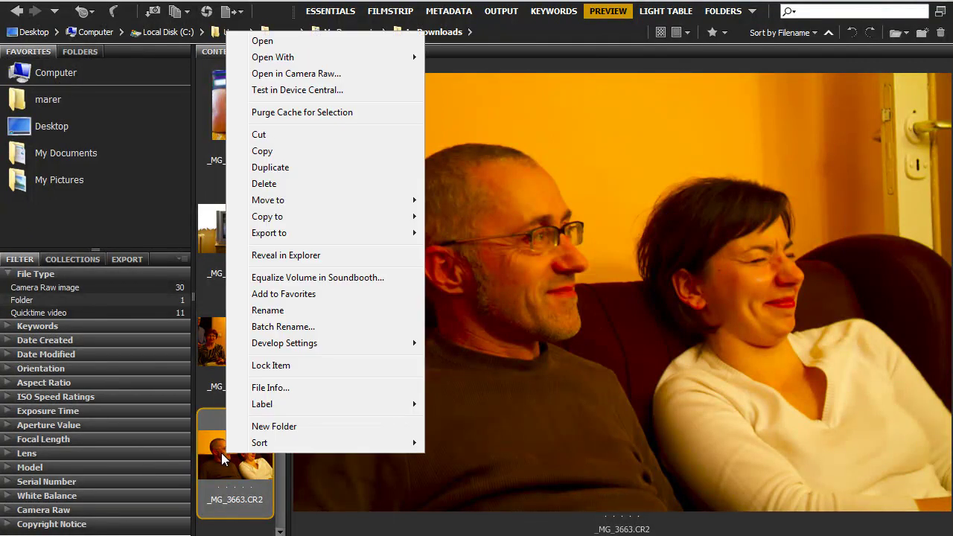
left_click(340, 74)
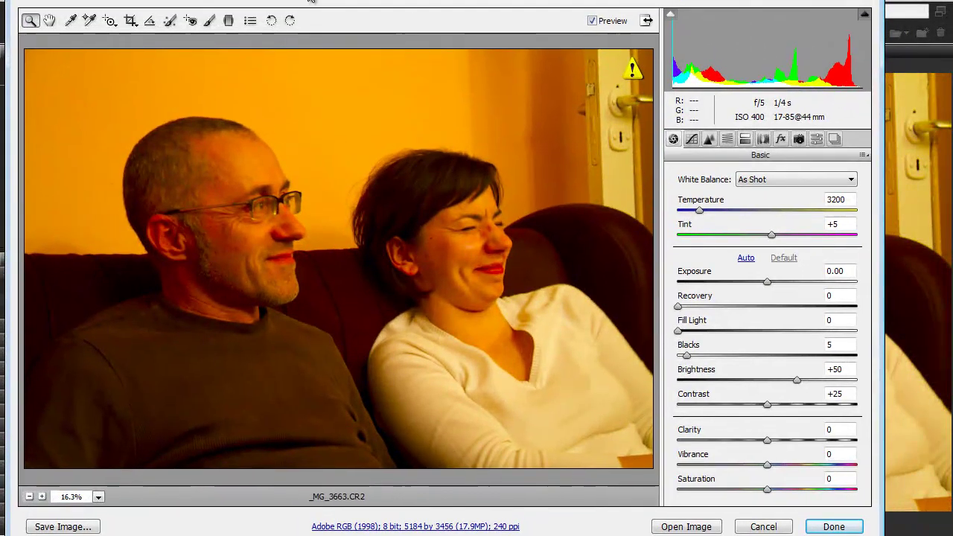
double_click(325, 4)
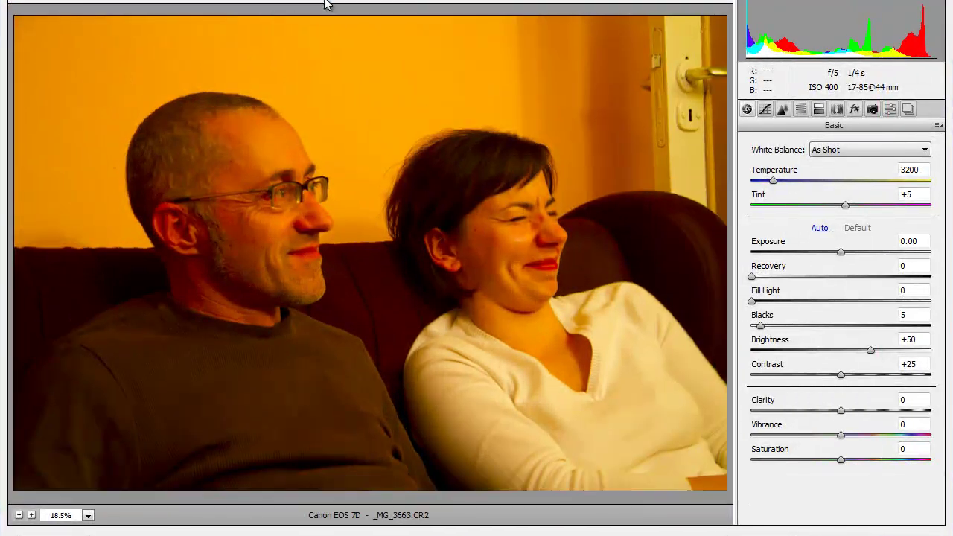
double_click(325, 4)
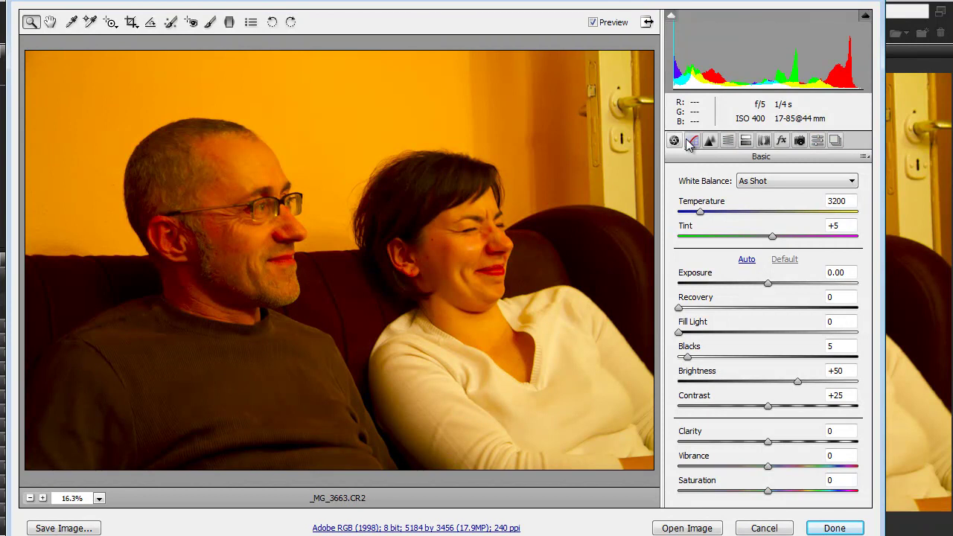
Try the Auto, Daylight, Cloudy, Shade and Tungsten white balance presets on the photo, ending on Auto
left_click(852, 182)
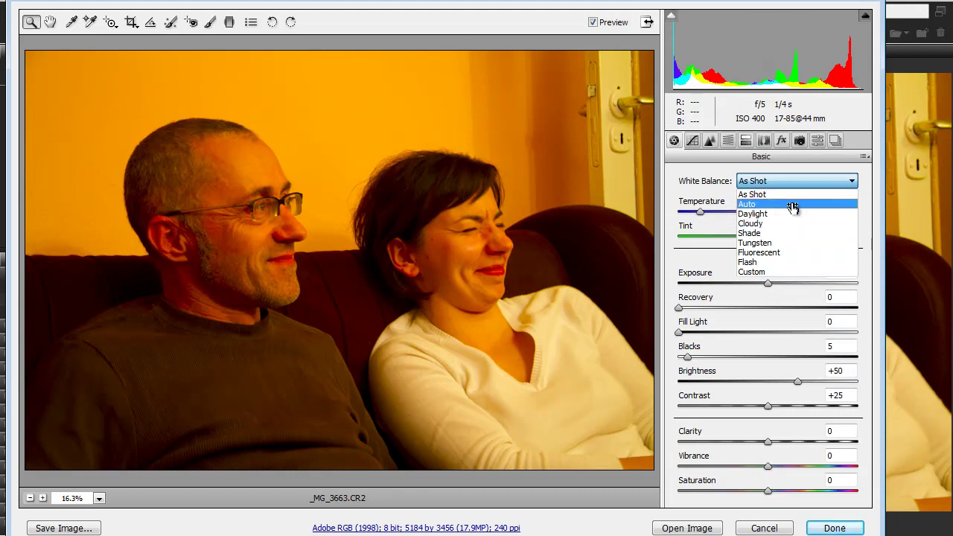
left_click(767, 204)
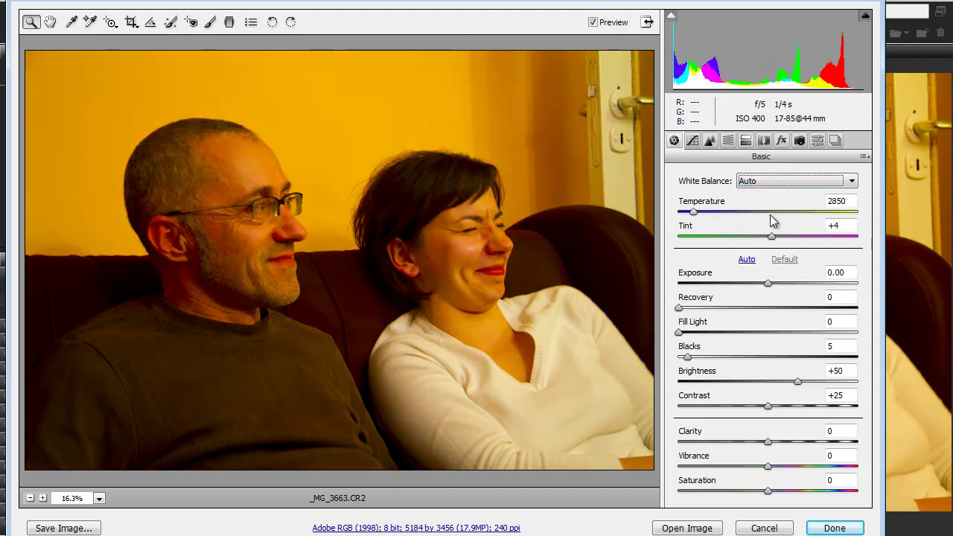
left_click(852, 186)
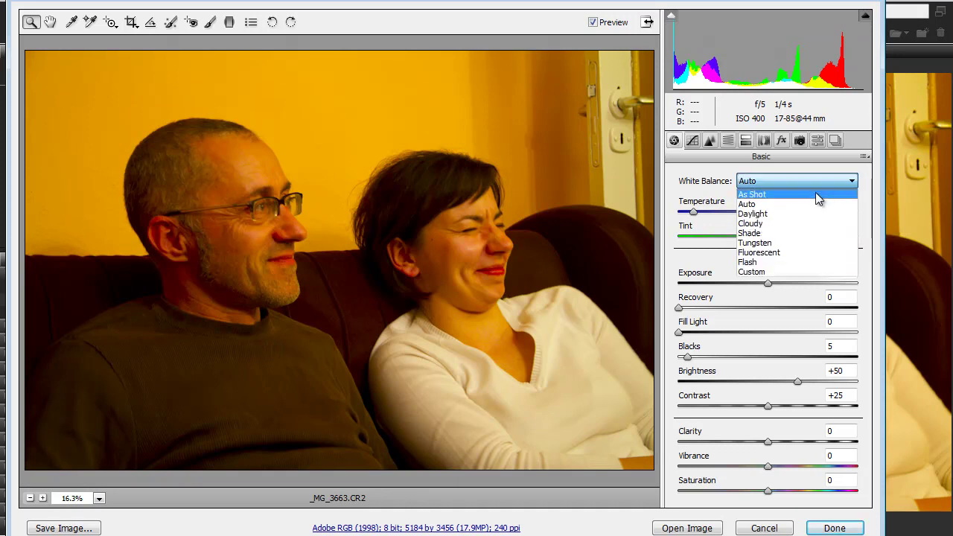
left_click(772, 215)
left_click(852, 181)
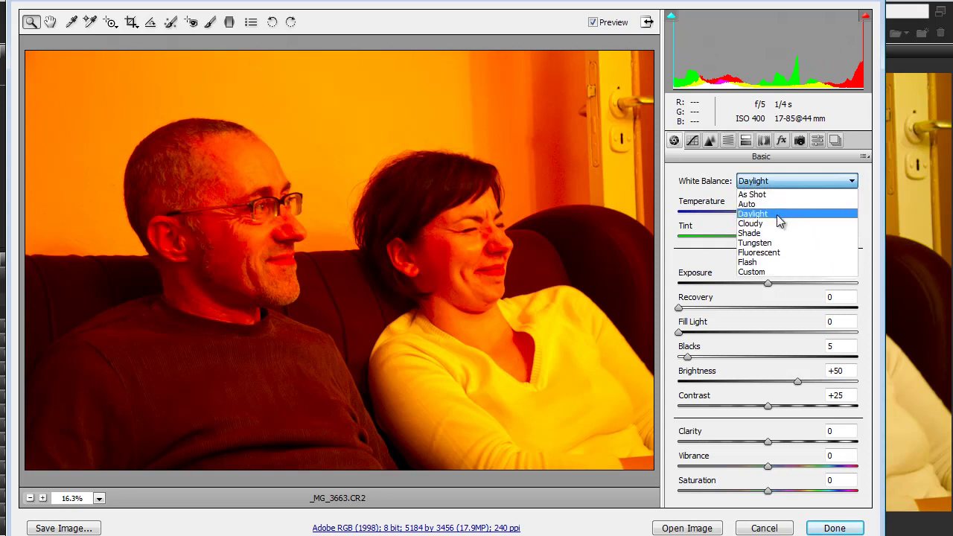
left_click(772, 225)
left_click(845, 186)
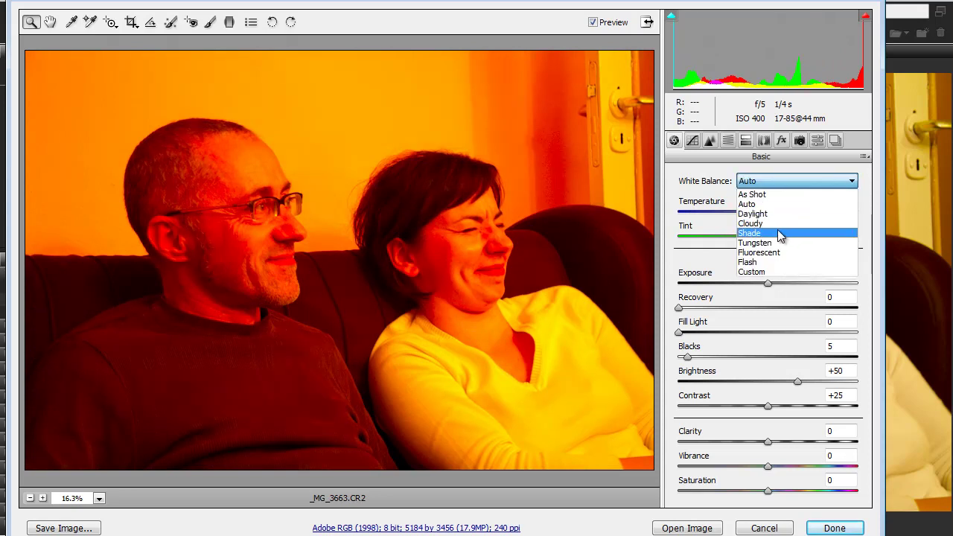
left_click(777, 231)
left_click(848, 186)
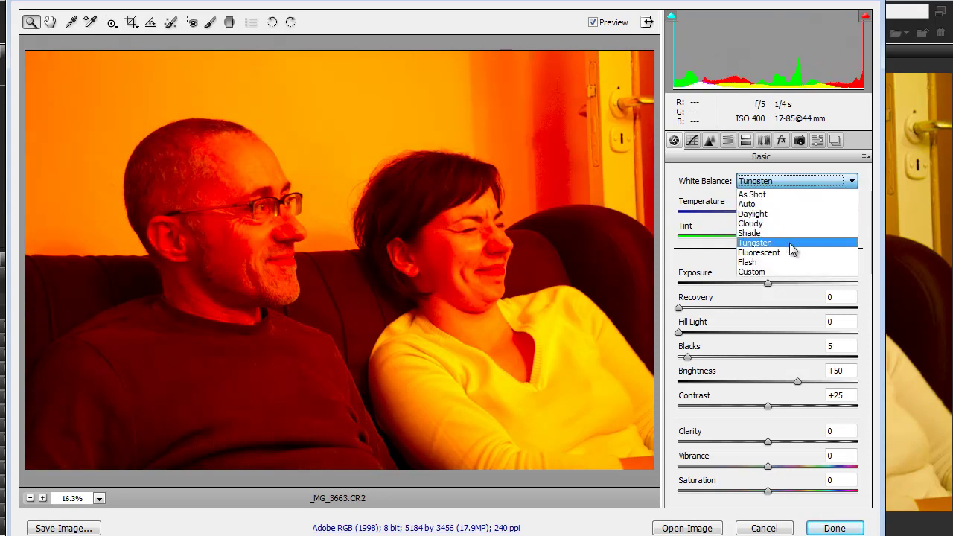
left_click(791, 245)
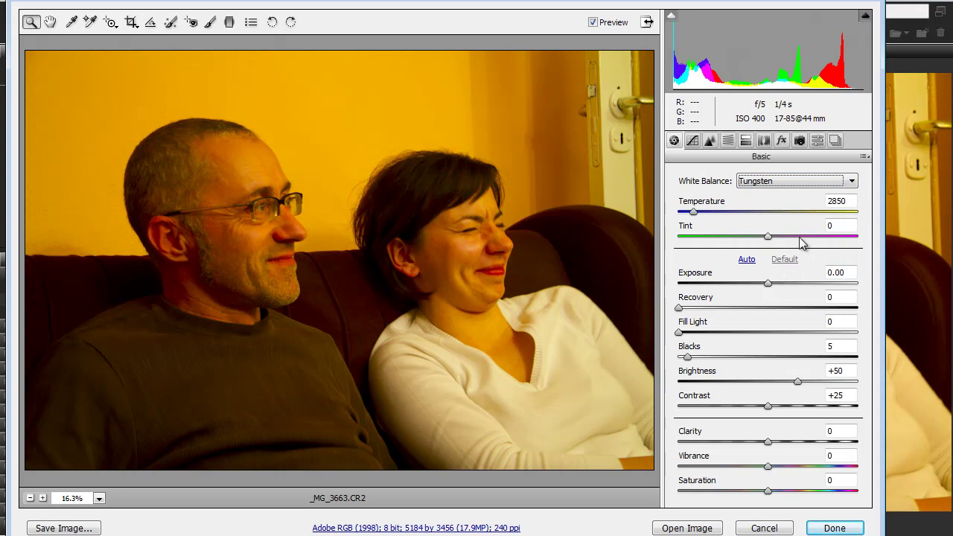
left_click(853, 186)
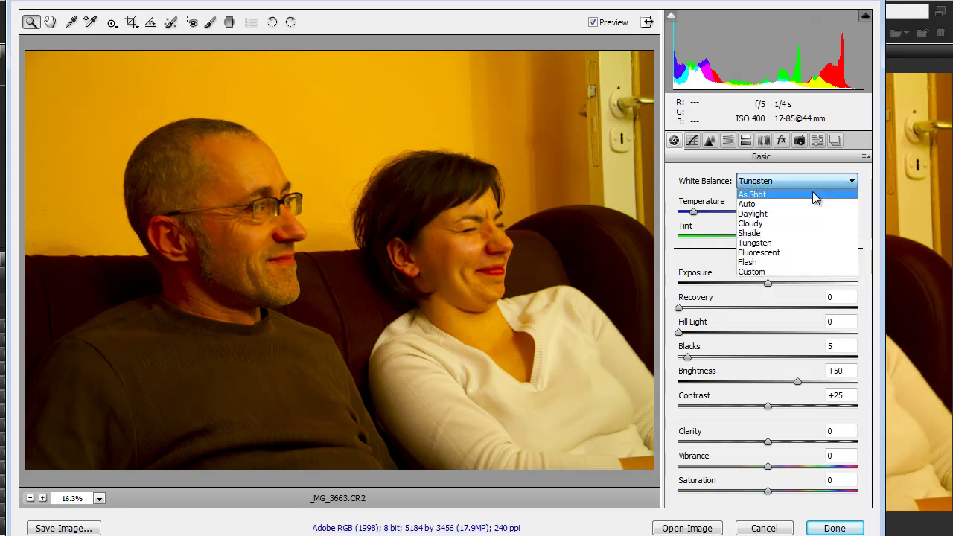
left_click(803, 202)
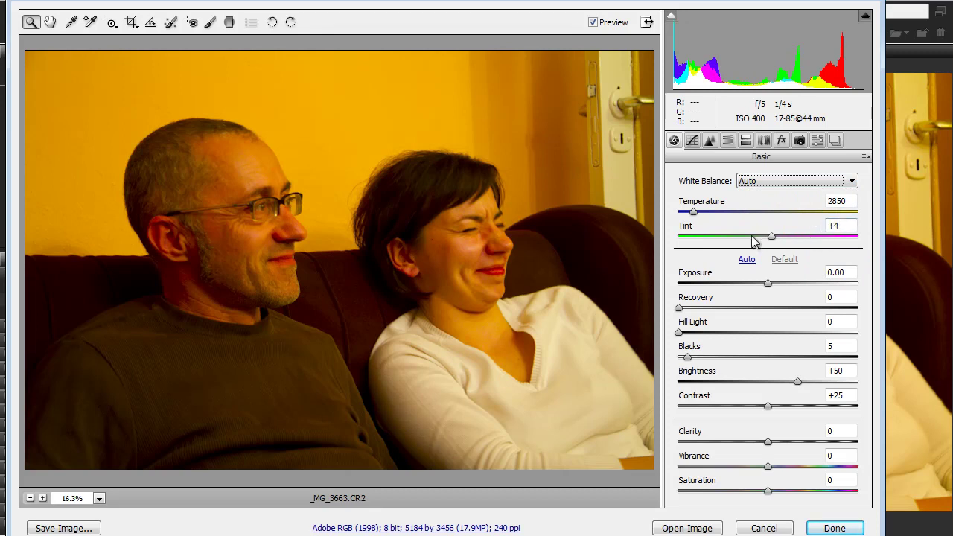
Apply the Tungsten white balance preset and lower the color temperature to 2600
left_click(850, 185)
left_click(793, 243)
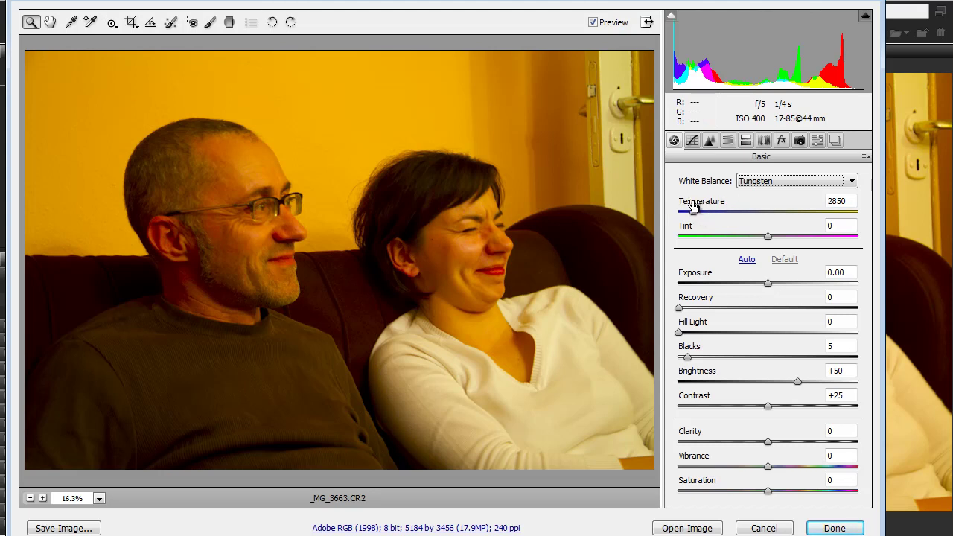
mouse_move(698, 204)
left_mouse_down()
mouse_move(711, 204)
mouse_move(693, 202)
left_mouse_up()
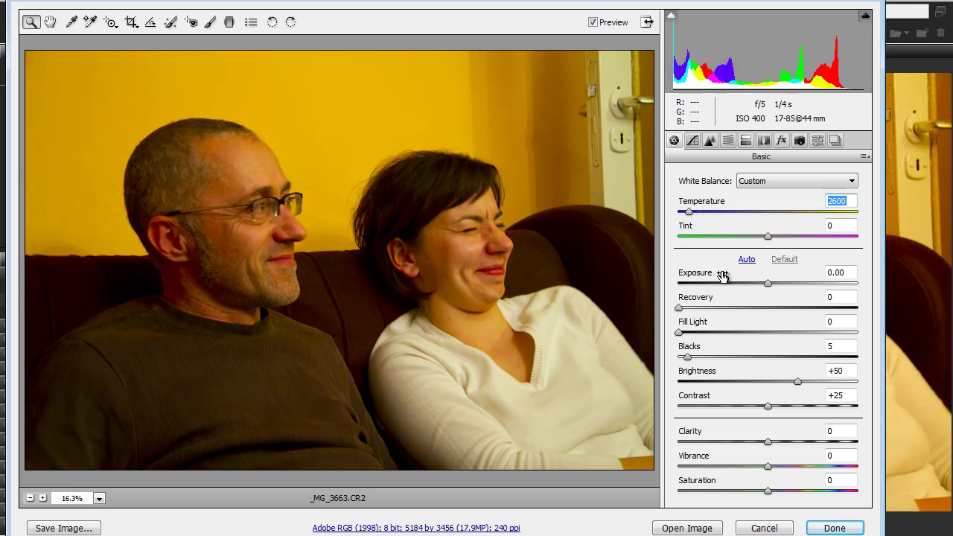
Raise the photo's Exposure to +0.45 and set Recovery to 34
left_click(768, 282)
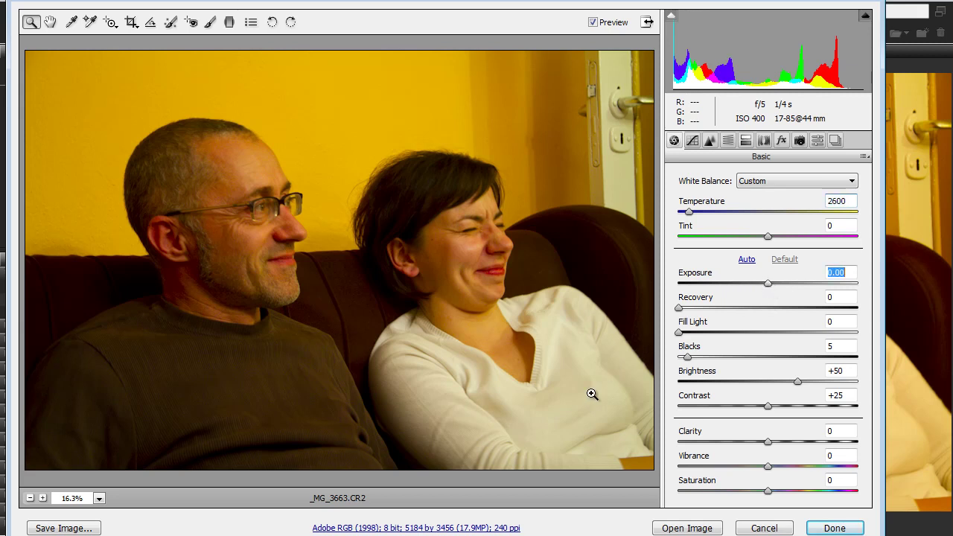
left_click_drag(769, 283, 782, 284)
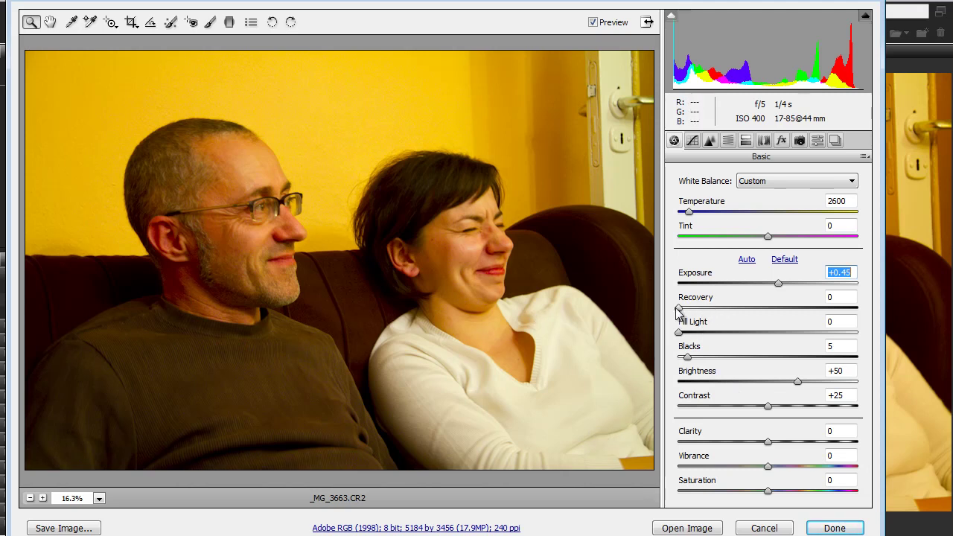
left_click_drag(679, 310, 786, 313)
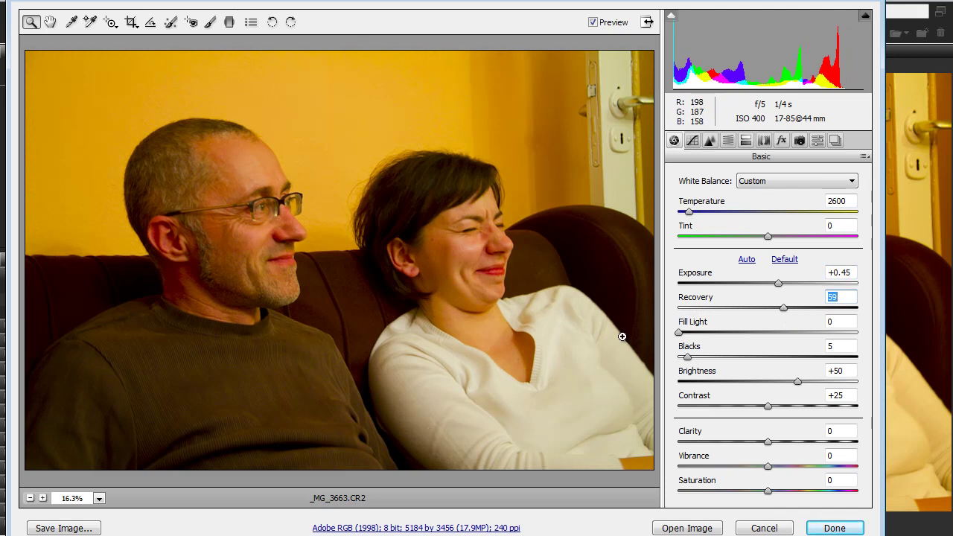
left_click_drag(786, 309, 741, 310)
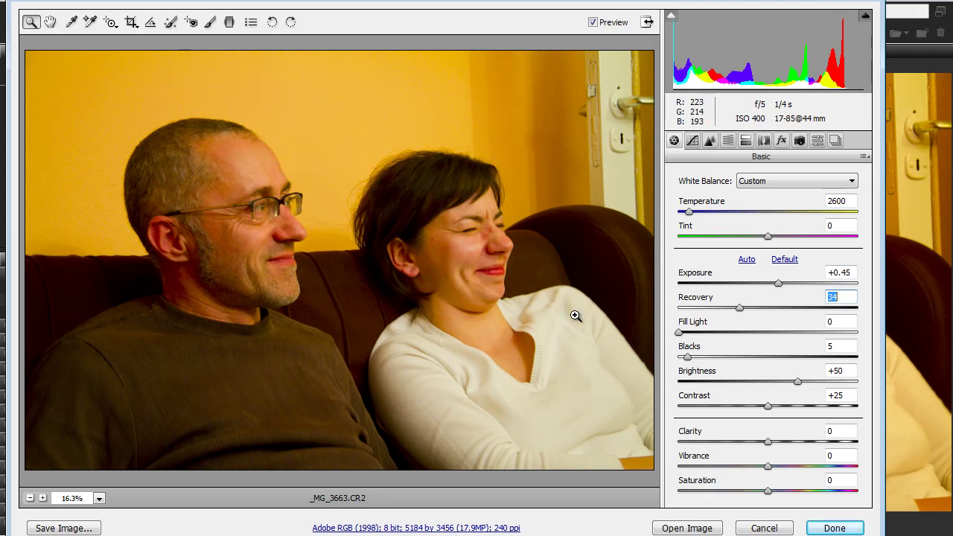
Set Fill Light to 30 and compare the edited photo with the original
left_click_drag(702, 341, 732, 343)
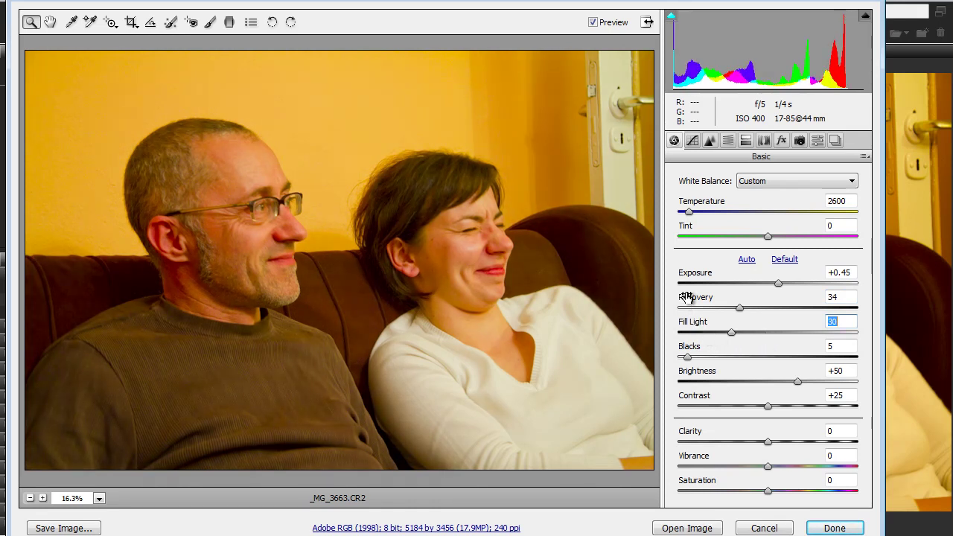
key("p")
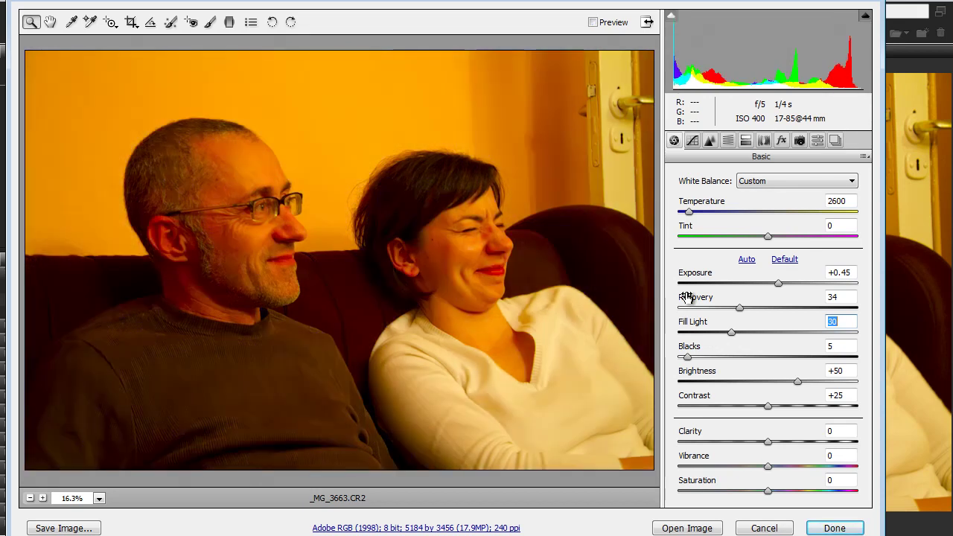
key("p")
key("p")
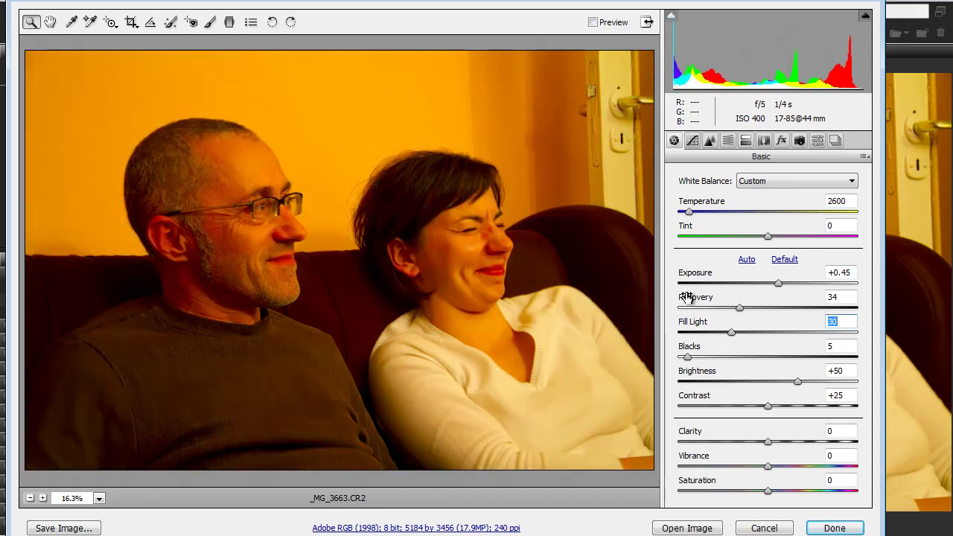
key("p")
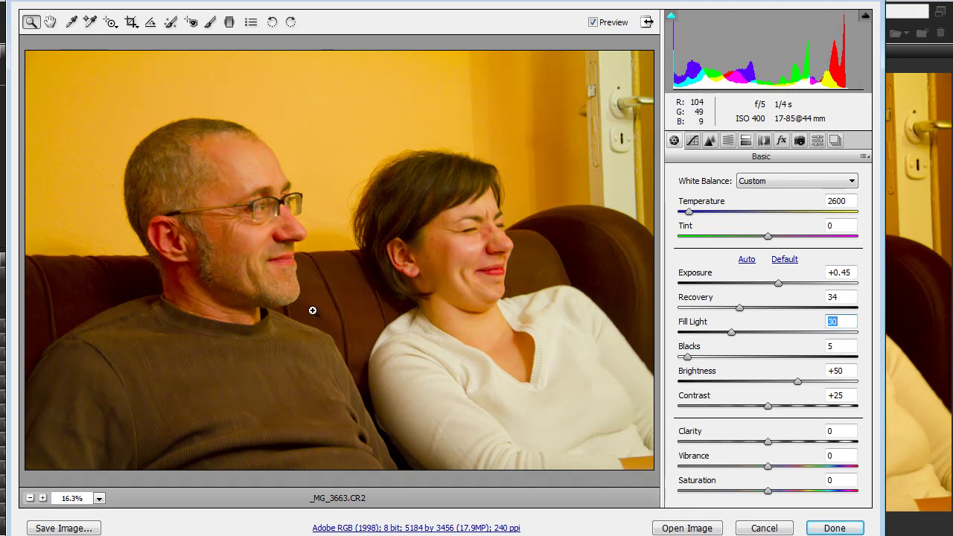
Set Blacks to 8 and Contrast to +38, checking the result against the unedited photo
left_click_drag(688, 357, 692, 359)
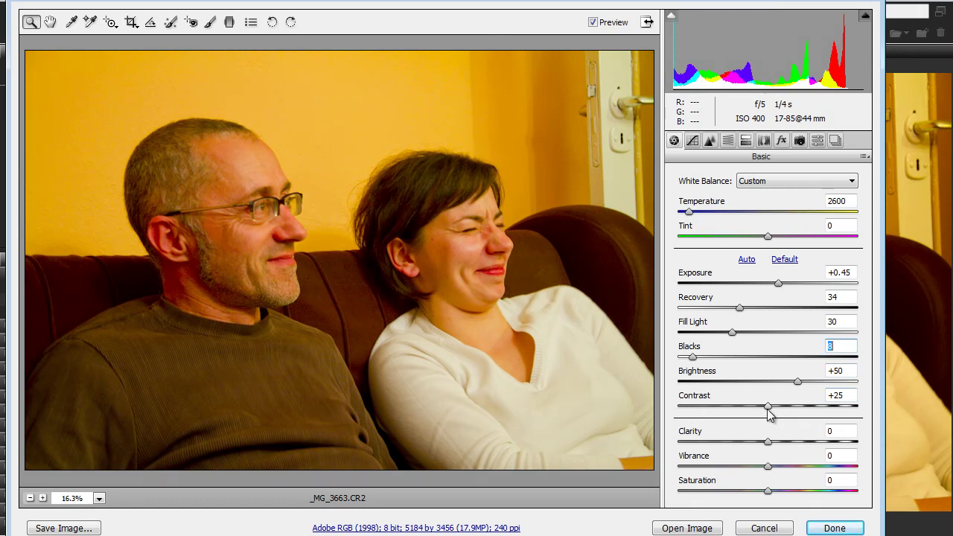
left_click_drag(769, 408, 784, 408)
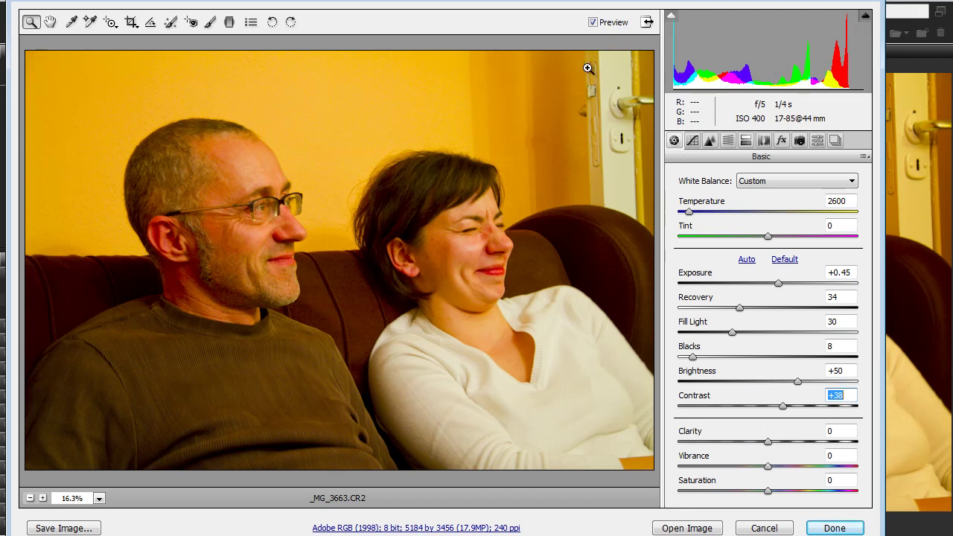
left_click(592, 23)
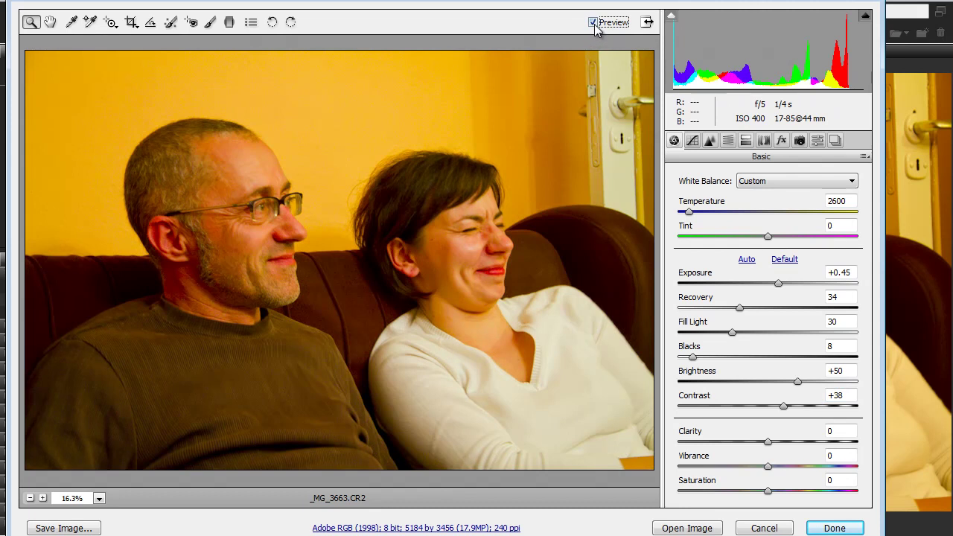
left_click(592, 23)
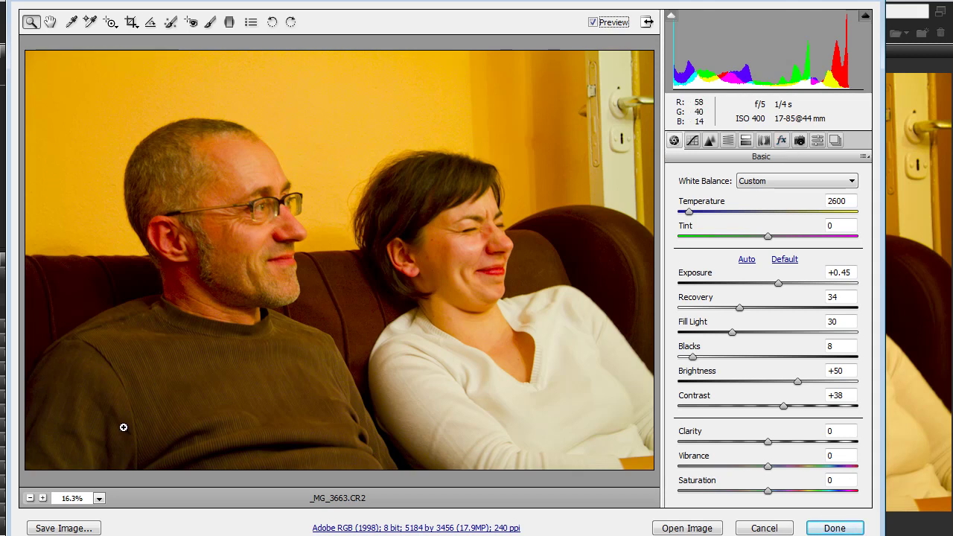
Start saving the image with the .jpg extension and the file name photo
left_click(72, 528)
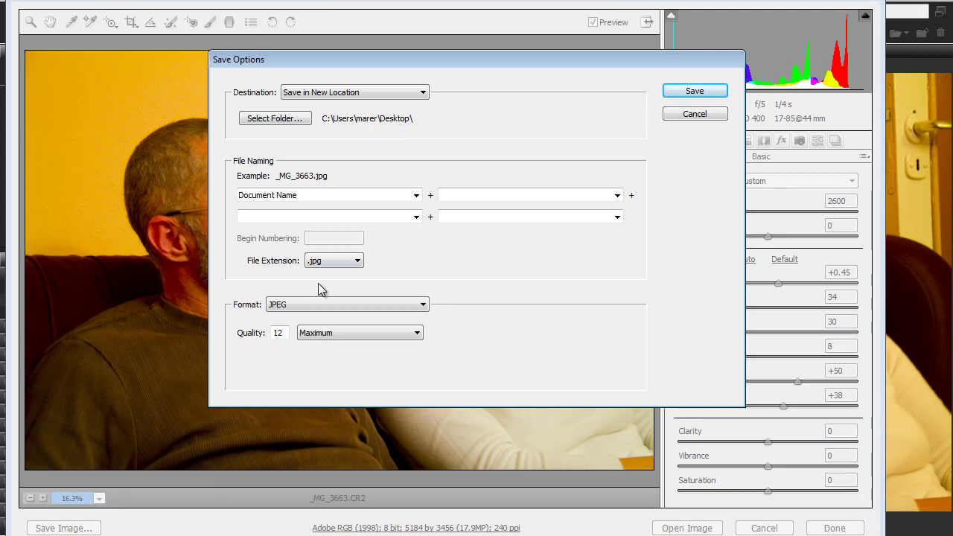
left_click(357, 262)
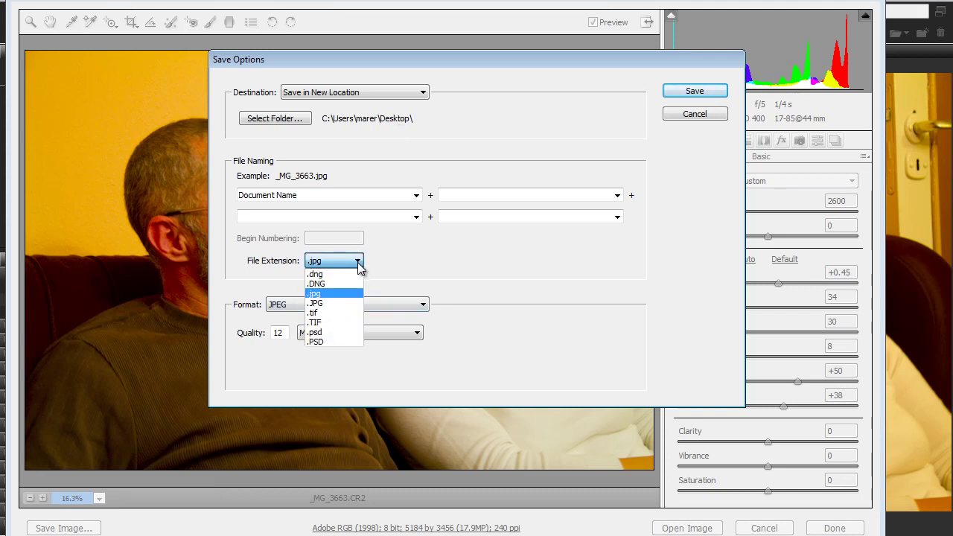
left_click(341, 295)
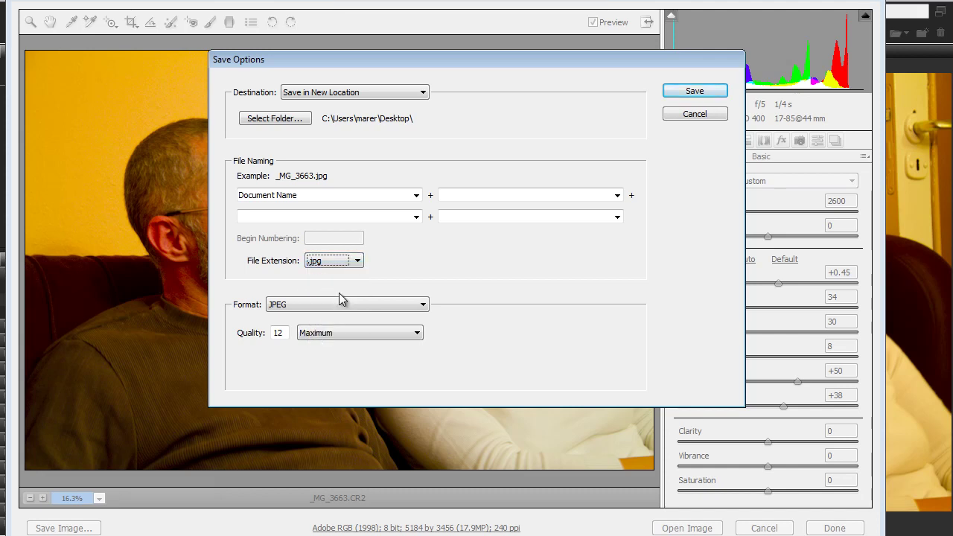
left_click(322, 195)
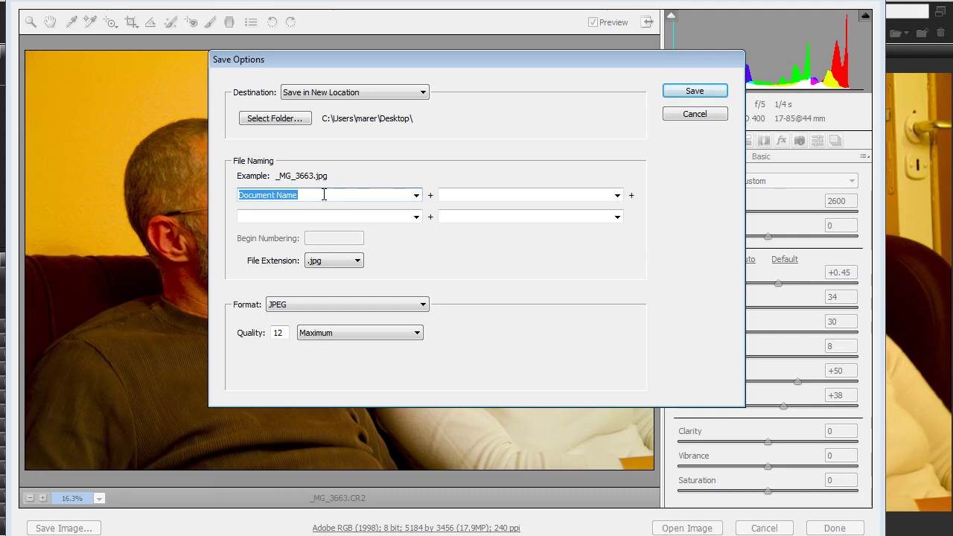
type("p")
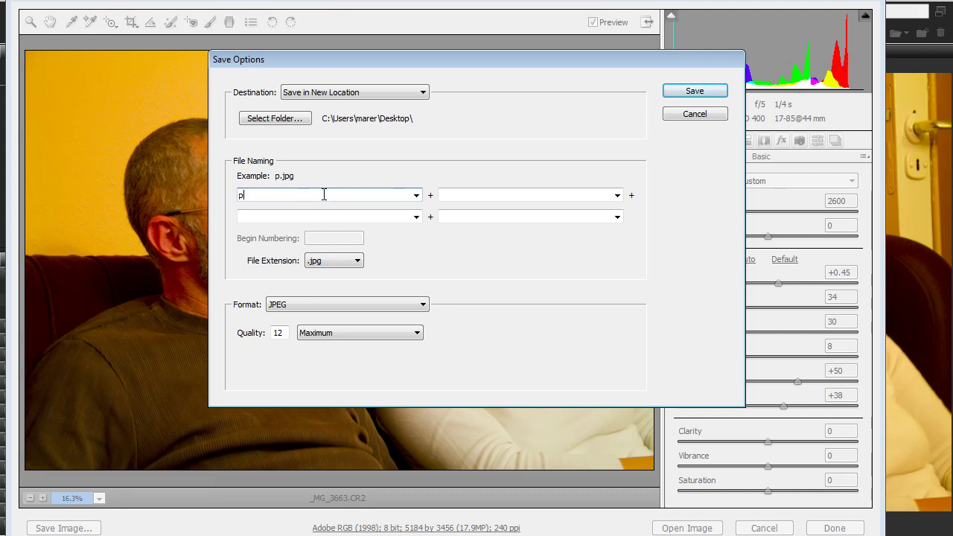
key("Tab")
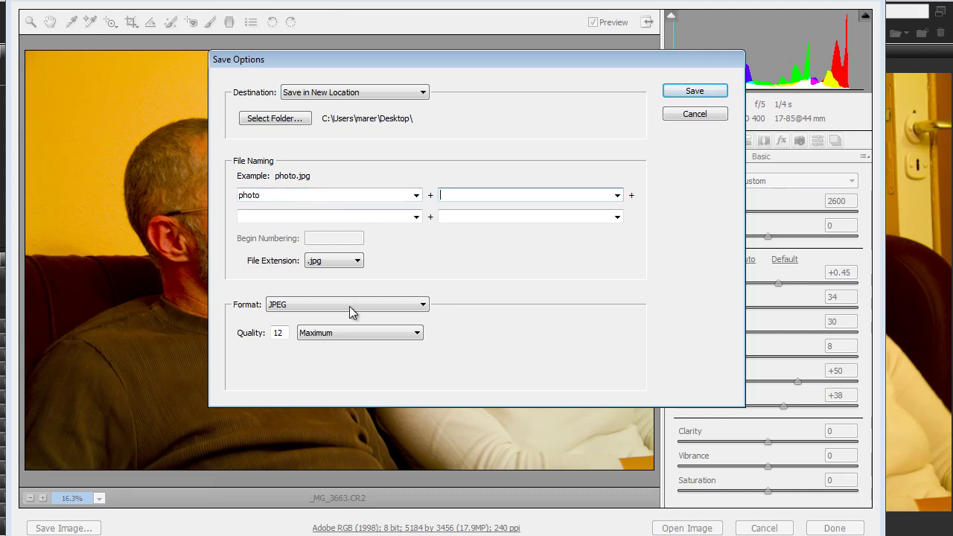
Set the JPEG quality to High and save the image to the desktop
left_click(417, 334)
left_click(376, 366)
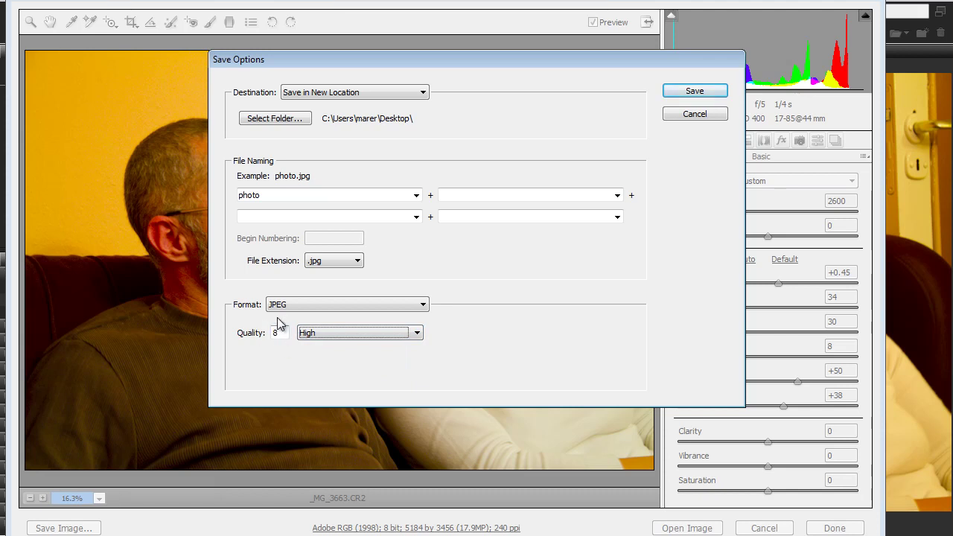
left_click(694, 92)
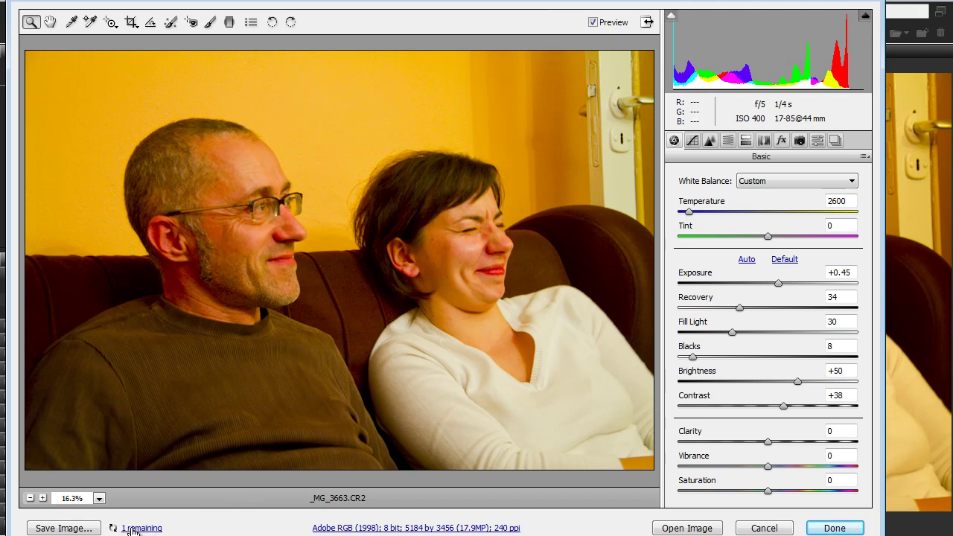
Check the save status and finish the Camera Raw editing, keeping the adjustments
left_click(136, 528)
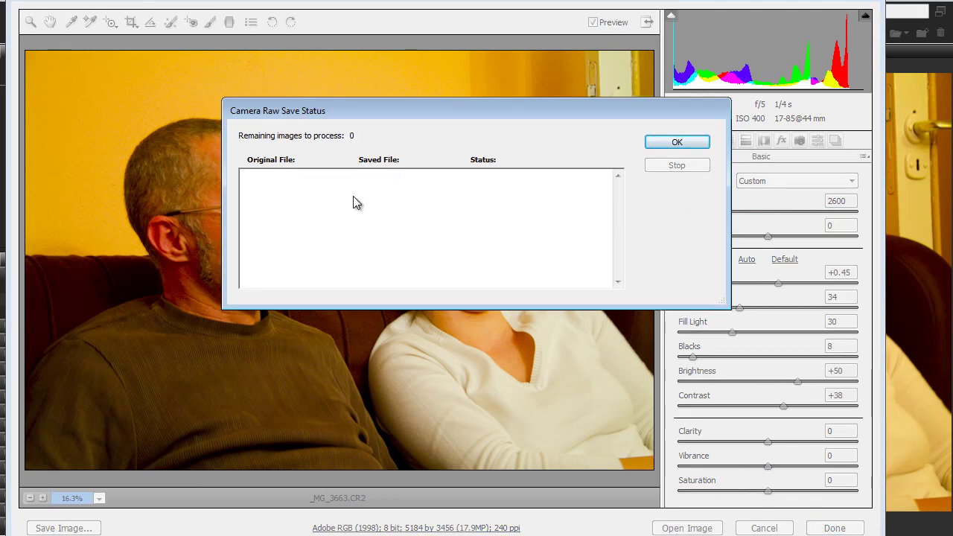
left_click(678, 143)
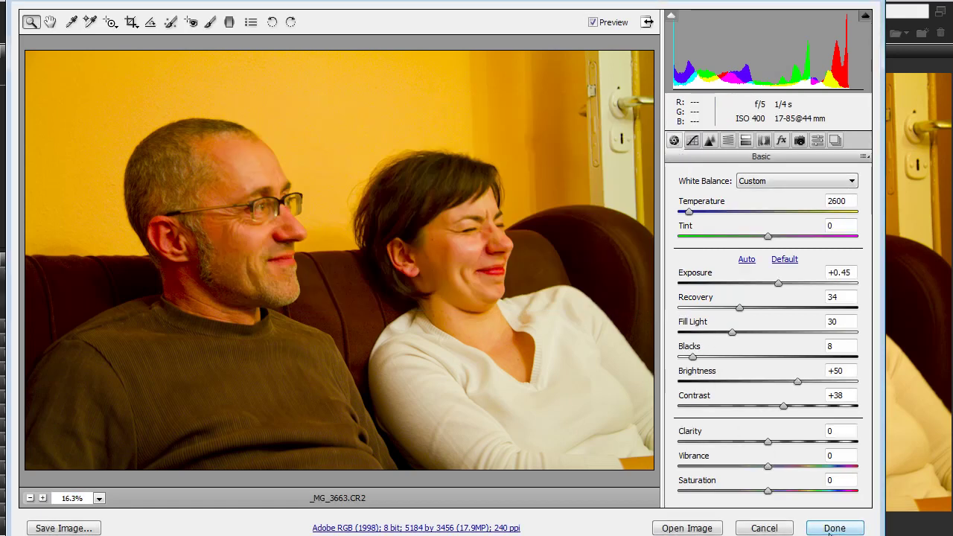
left_click(834, 528)
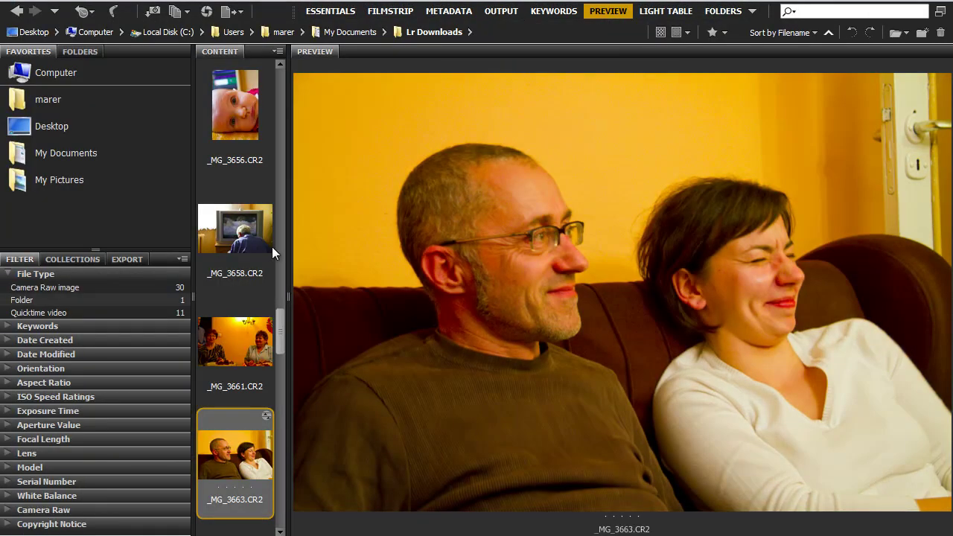
Open the Desktop folder and preview the exported photo.jpg
left_click(45, 125)
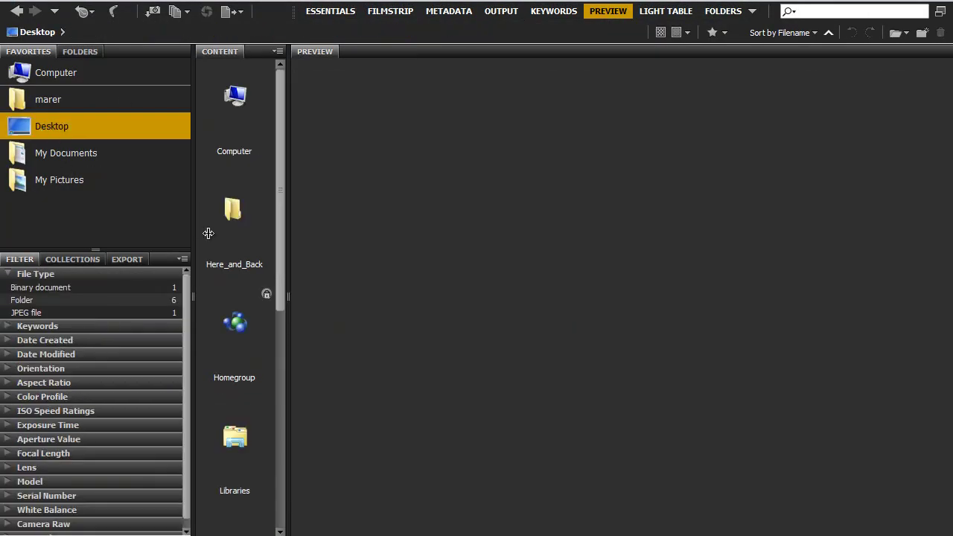
left_click_drag(283, 343, 289, 525)
left_click(235, 475)
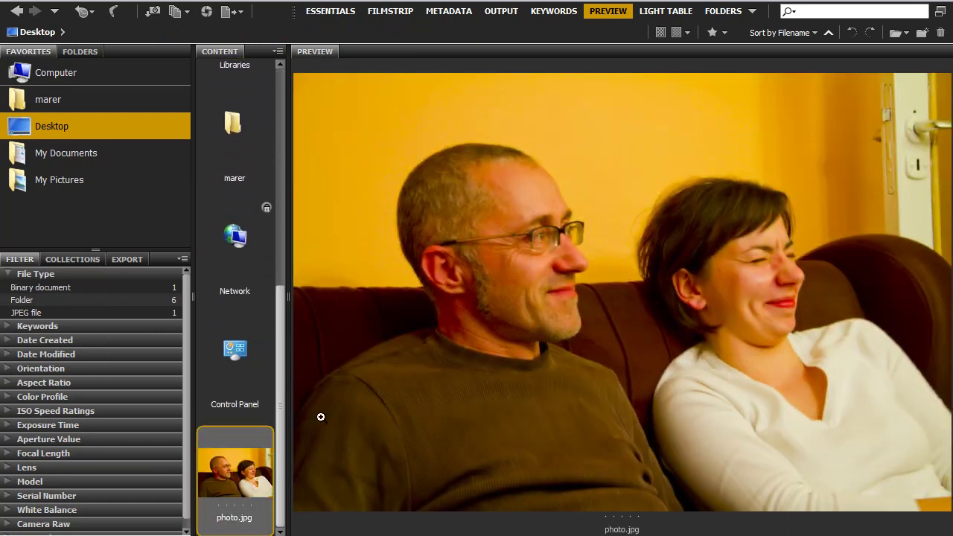